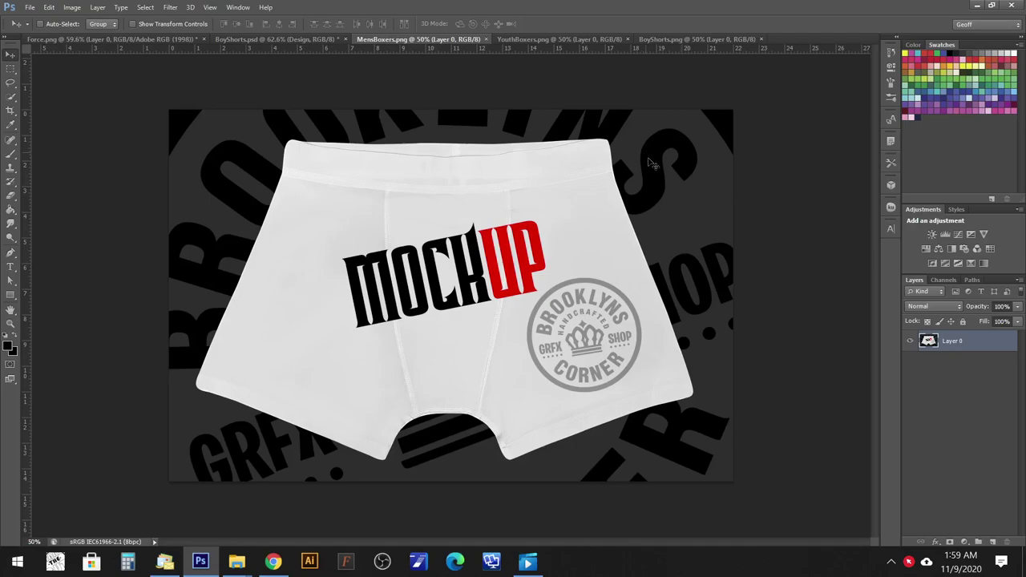
Browse the MensBoxers, YouthBoxers and BoyShorts.png mockups, then bring up the blank BoyShorts.psd template.
click(908, 561)
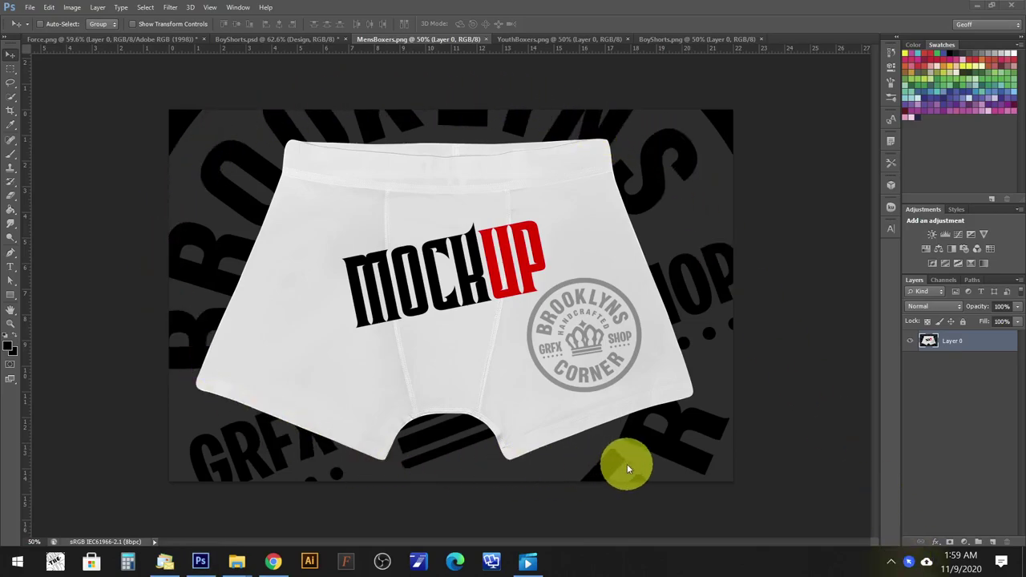
click(565, 39)
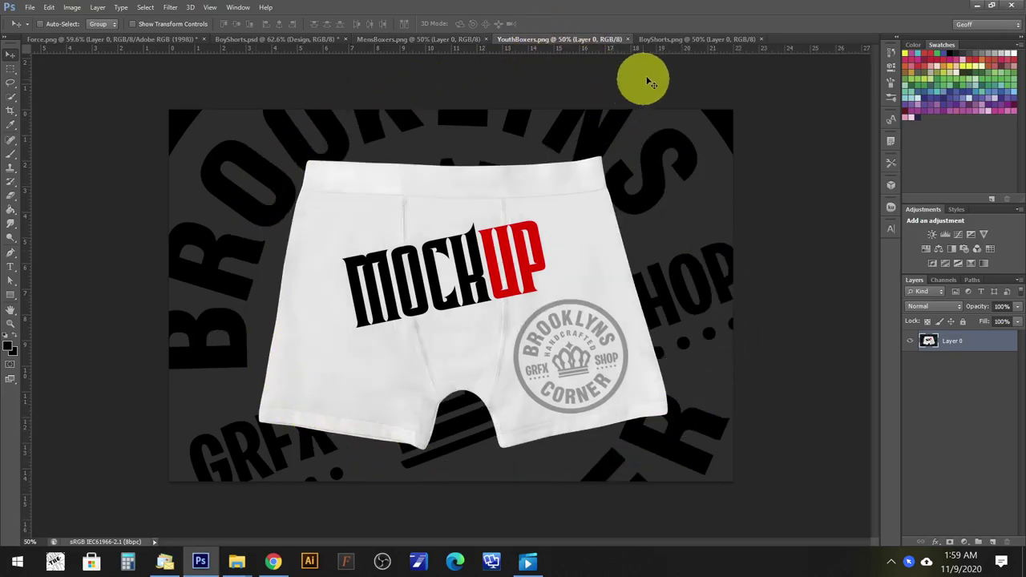
click(672, 40)
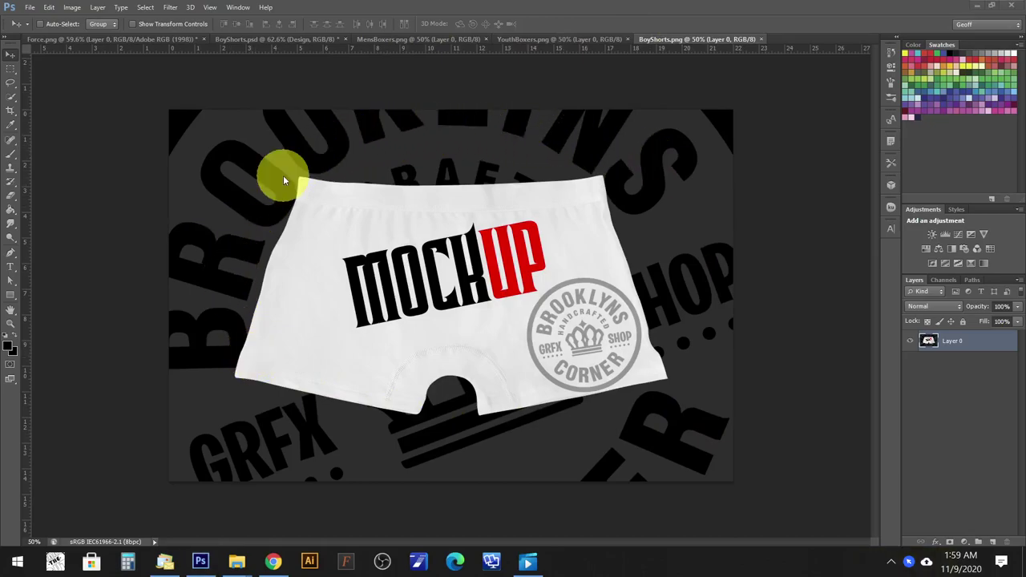
click(246, 39)
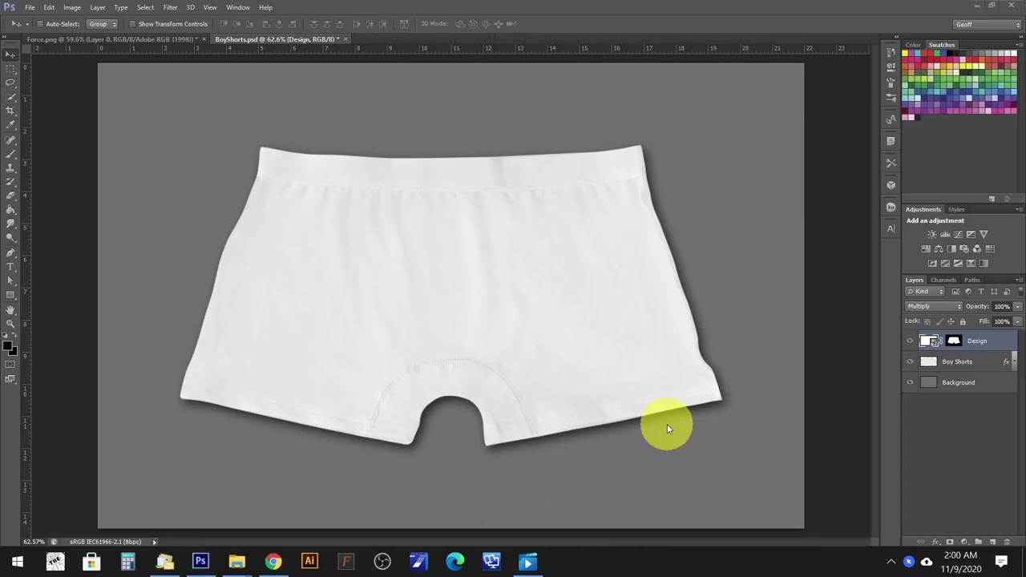
Open the Design smart object's contents as Boy Shorts copy11.psb, dismissing the info notice.
double_click(928, 343)
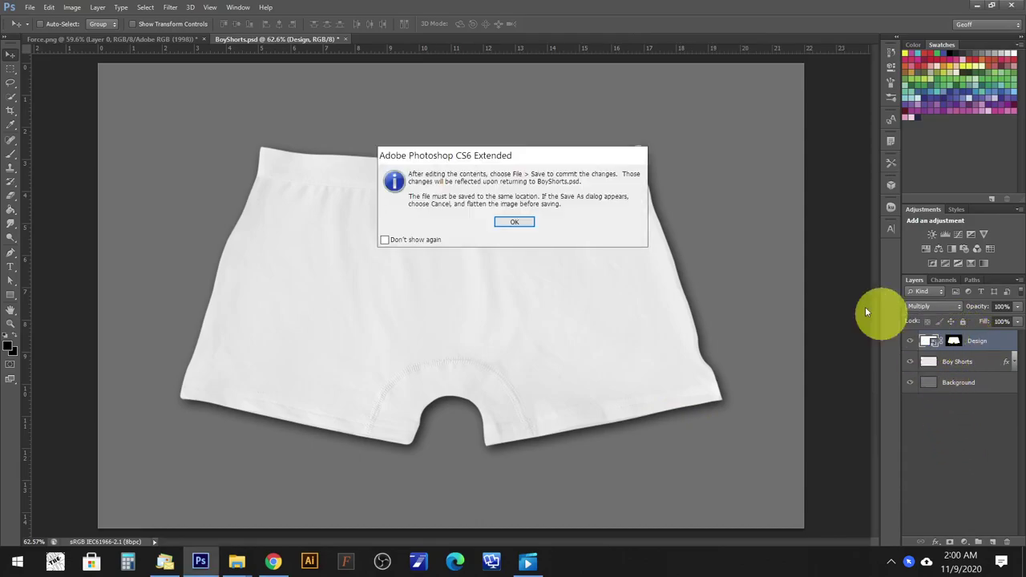
click(518, 225)
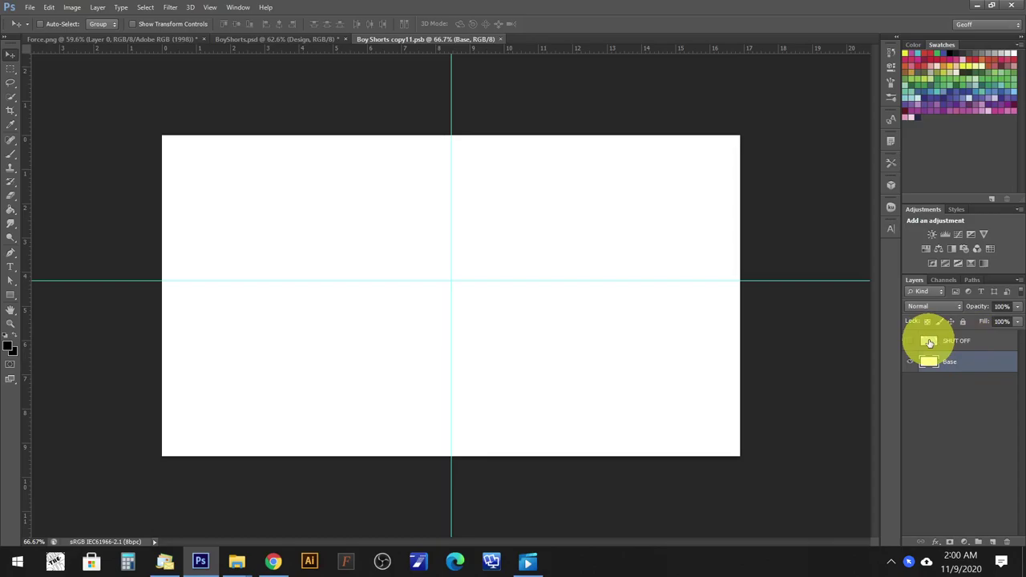
Make the SHUT OFF grey shorts silhouette visible, toggling it off and on to compare.
click(910, 341)
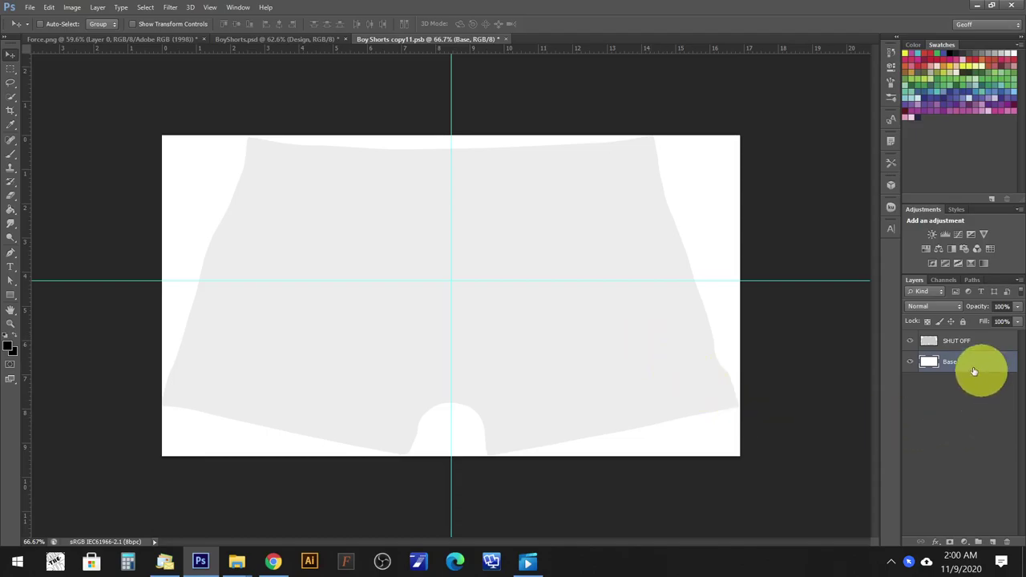
click(911, 345)
click(909, 343)
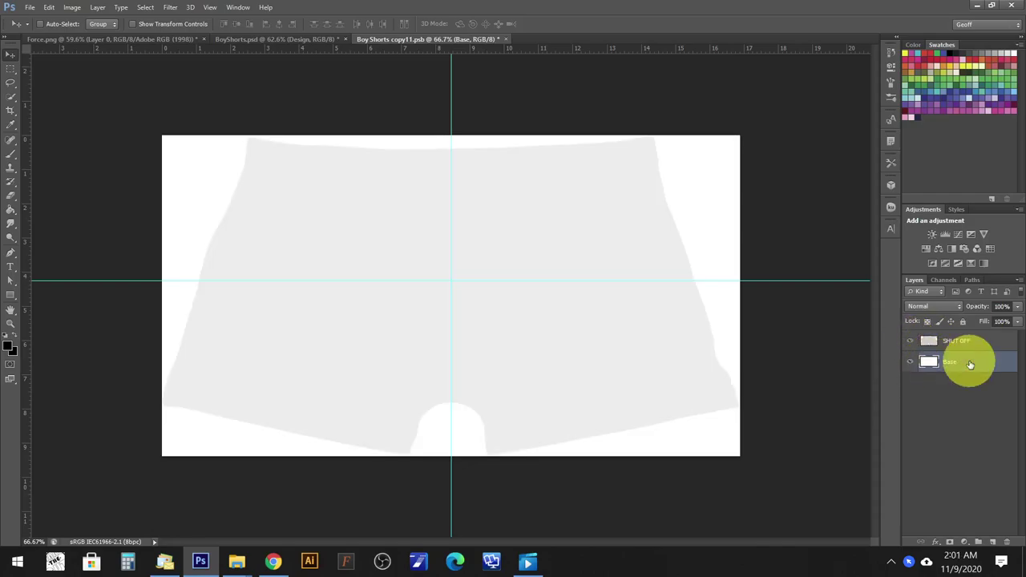
Bring the Force.png sneaker artwork in as Layer 1, kept beneath the SHUT OFF layer.
click(55, 39)
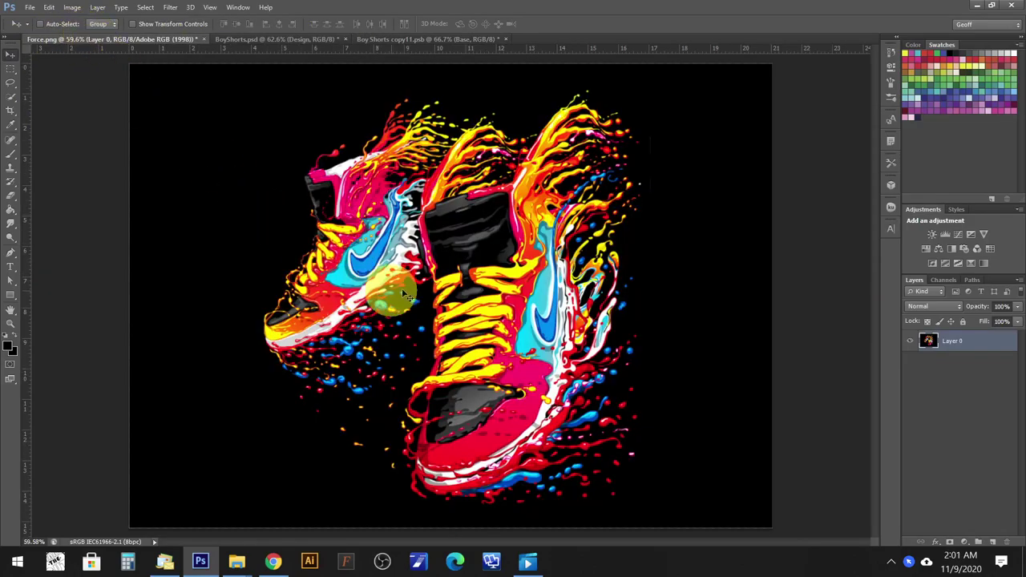
drag(407, 294, 488, 299)
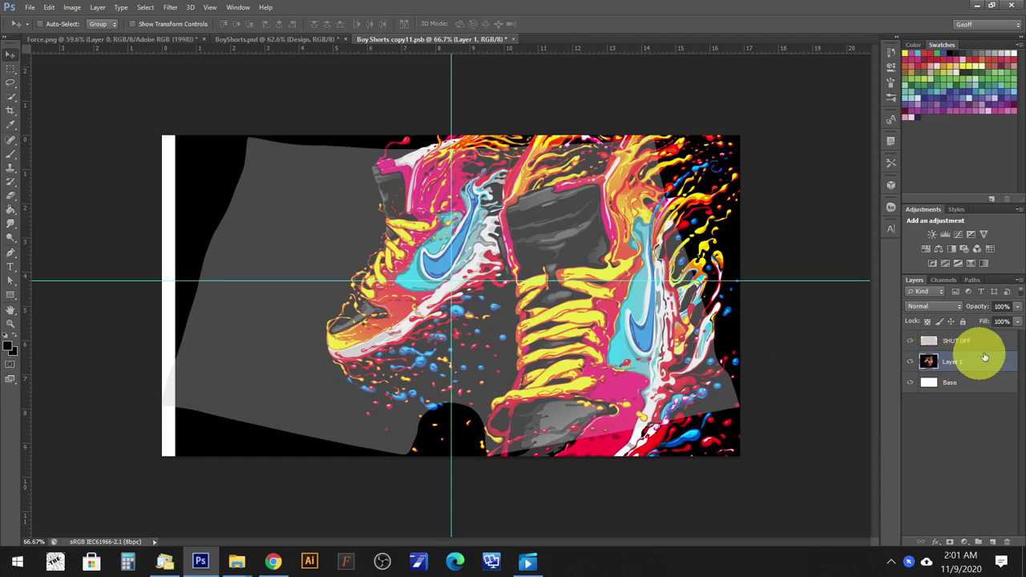
drag(980, 362, 981, 338)
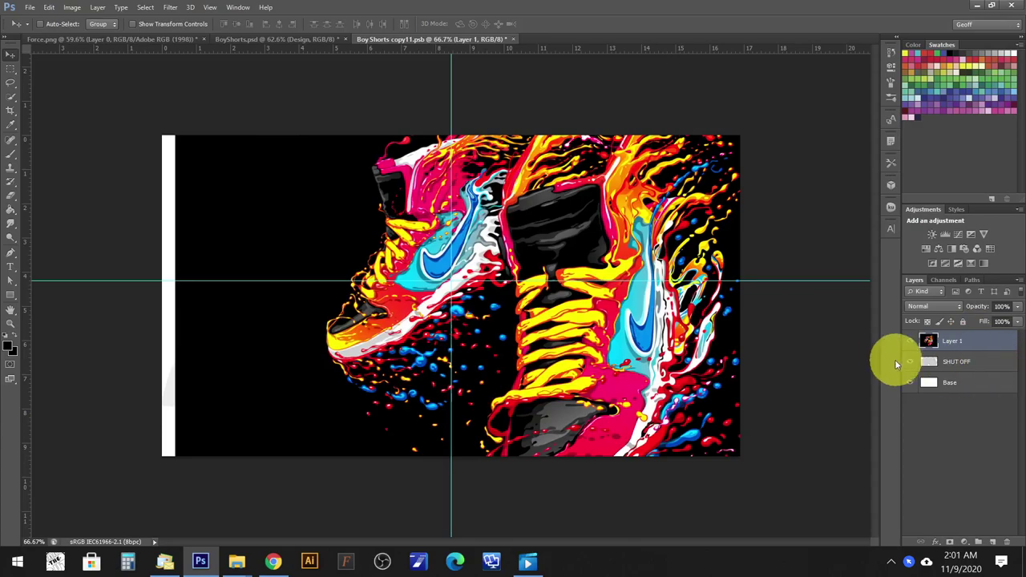
drag(988, 345, 981, 375)
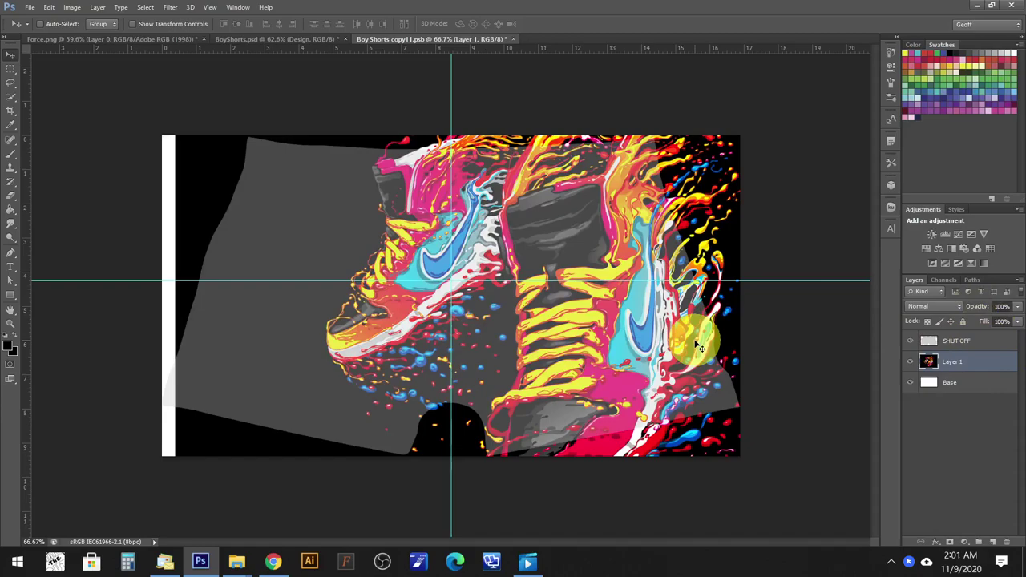
drag(702, 321, 631, 313)
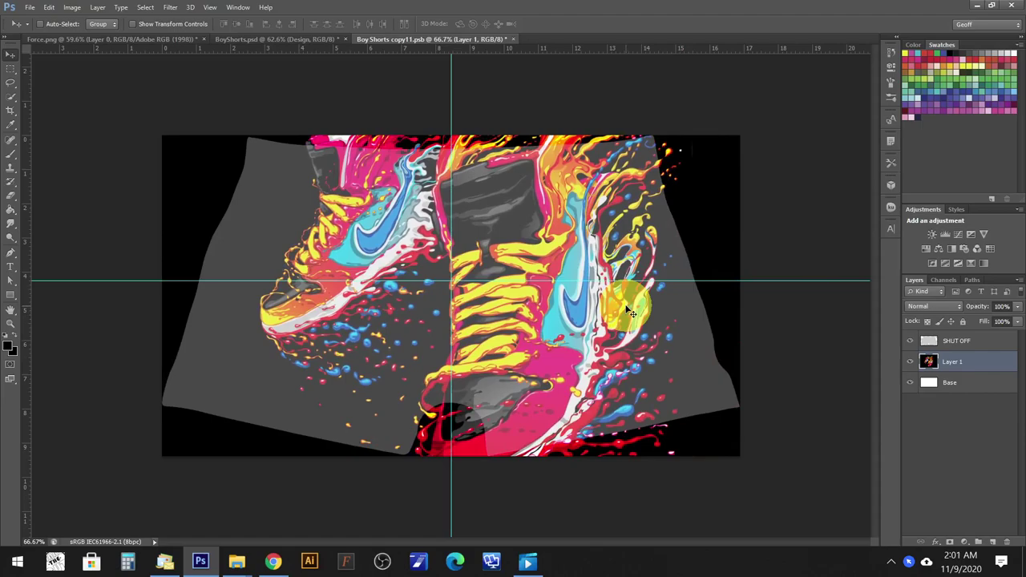
Scale the sneaker artwork to about 81.6% and move it down within the shorts outline.
key(ctrl+t)
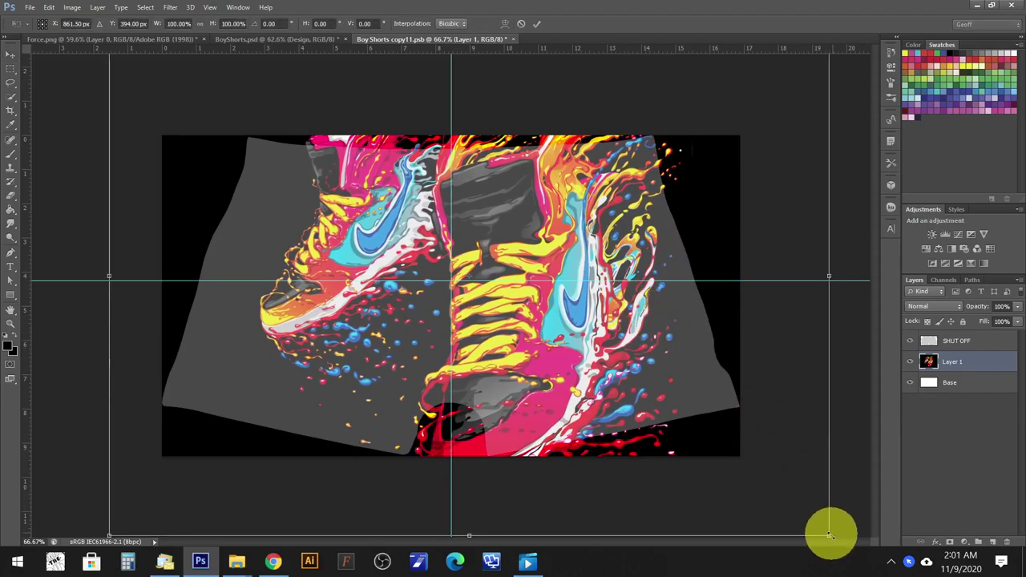
drag(829, 535, 743, 481)
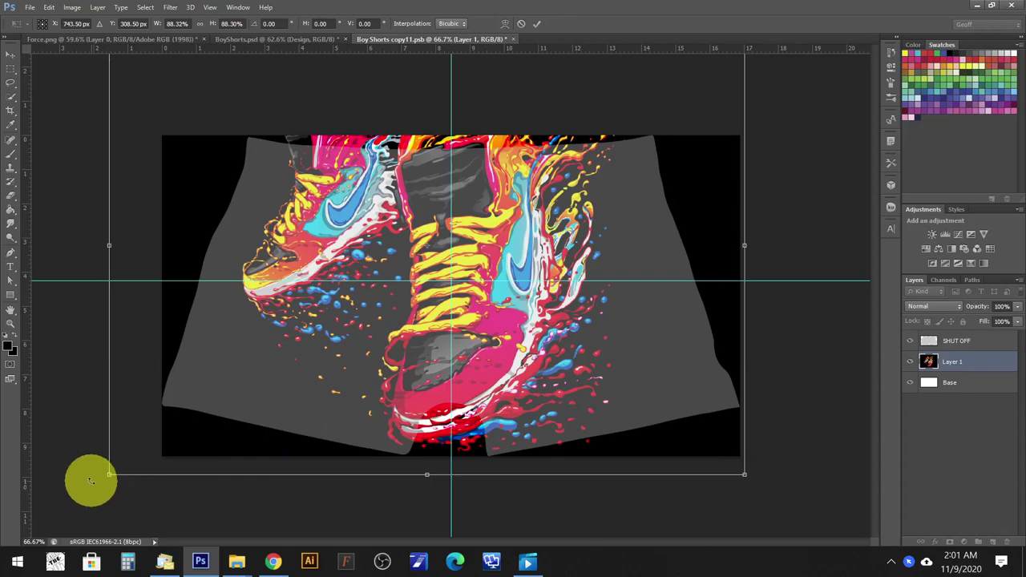
drag(110, 474, 174, 466)
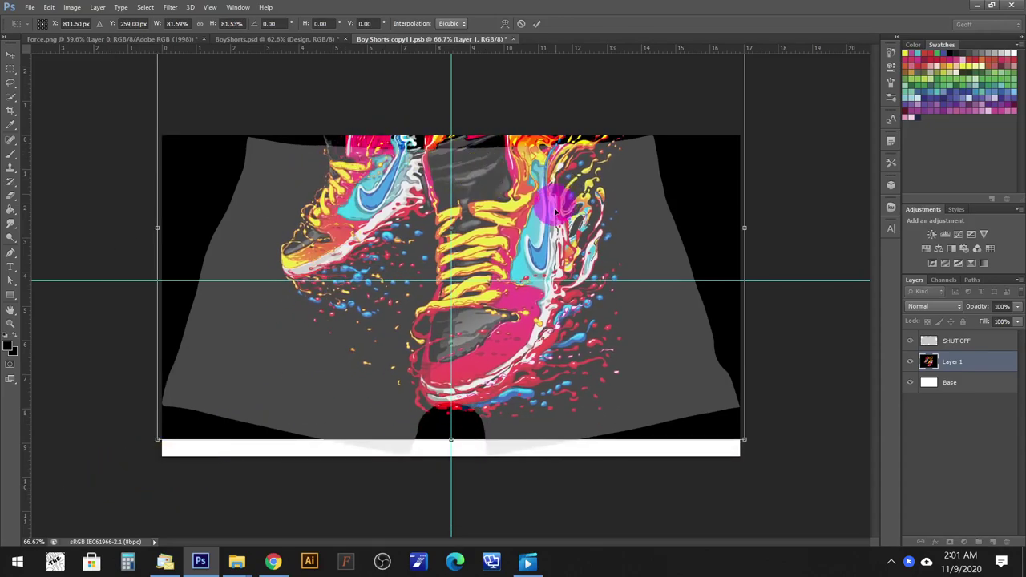
drag(557, 196, 559, 254)
key(Return)
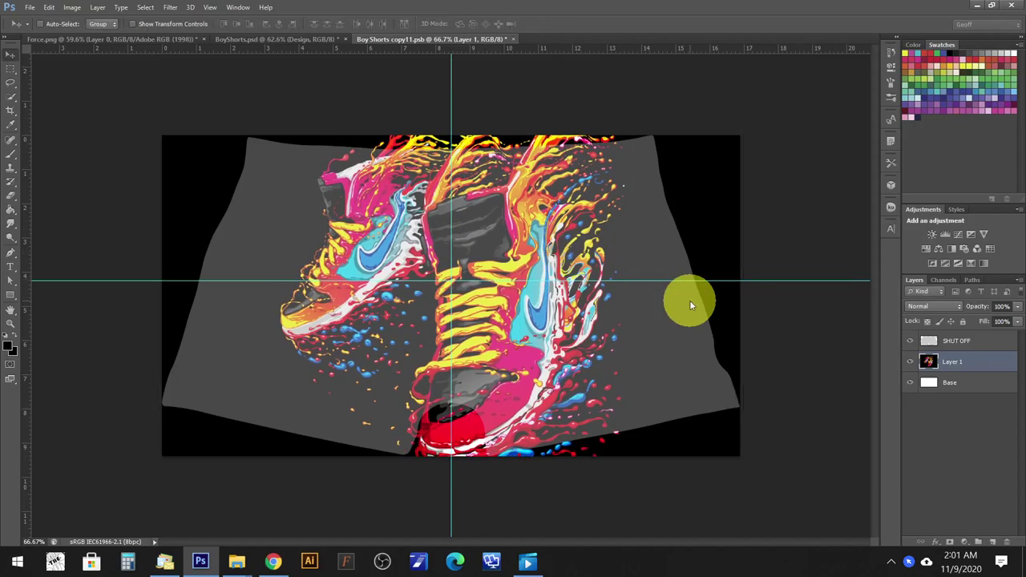
Hide the SHUT OFF guide, save the .psb design, and return to BoyShorts.psd.
click(910, 341)
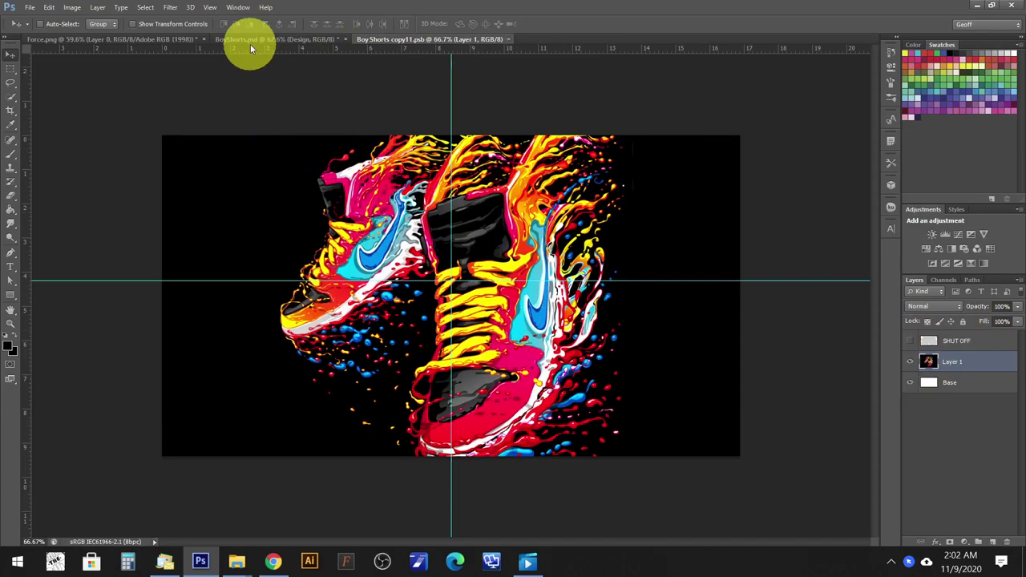
click(32, 8)
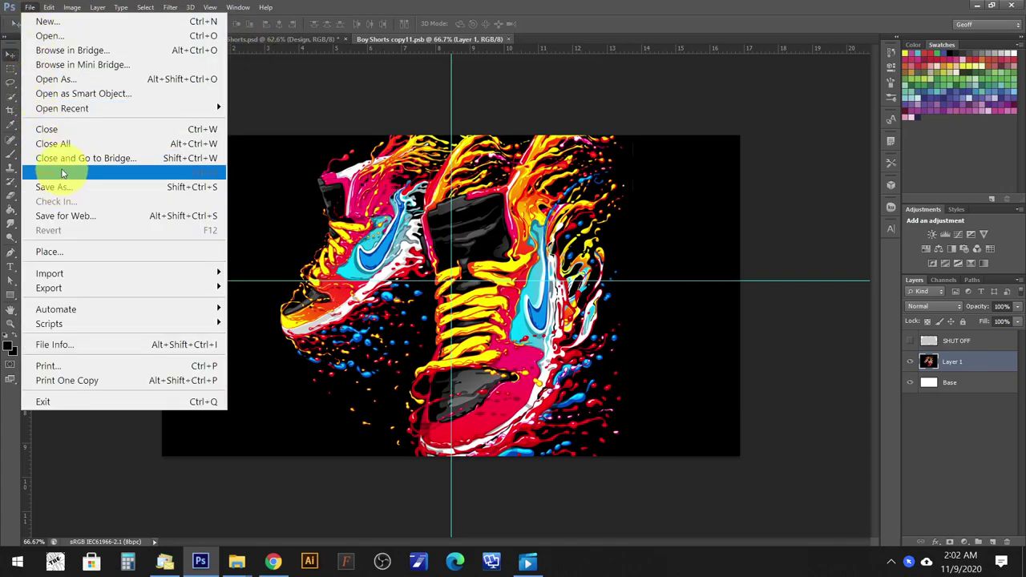
click(600, 24)
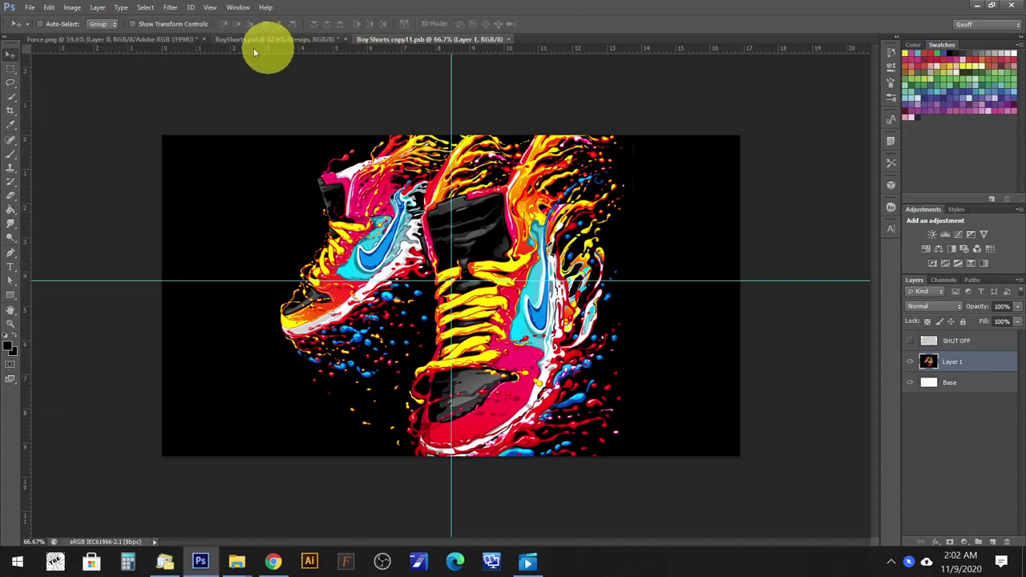
click(213, 38)
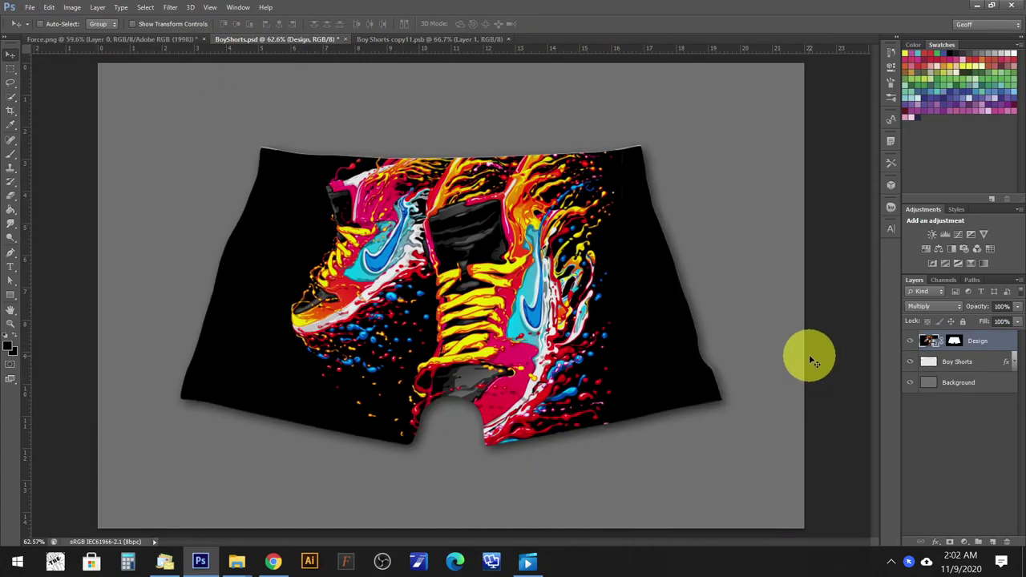
Zoom in to inspect the printed sneakers along the waistband, fit to screen, then hide the Background layer.
click(928, 341)
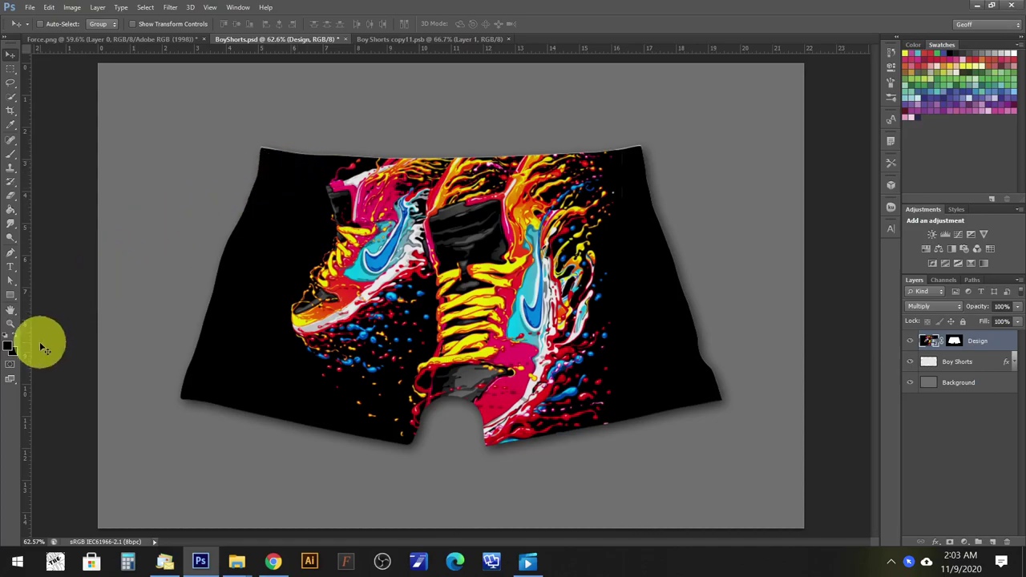
click(11, 325)
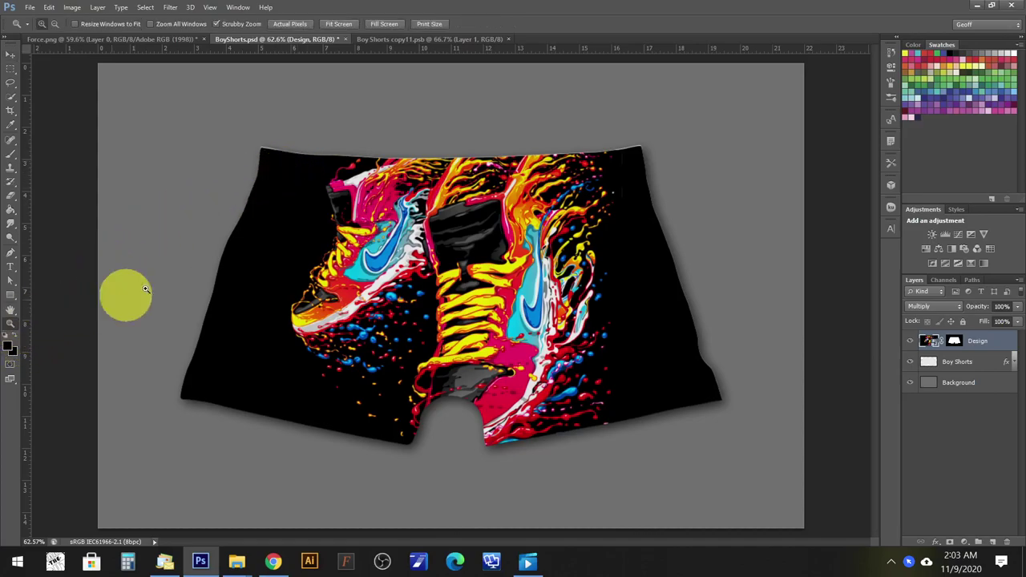
click(282, 163)
drag(282, 163, 321, 183)
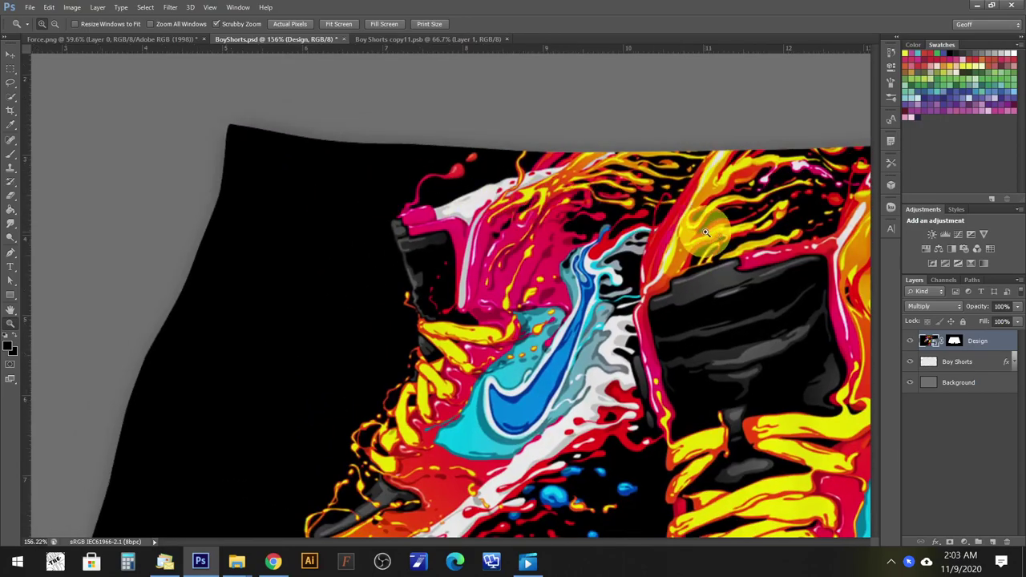
drag(636, 180, 384, 236)
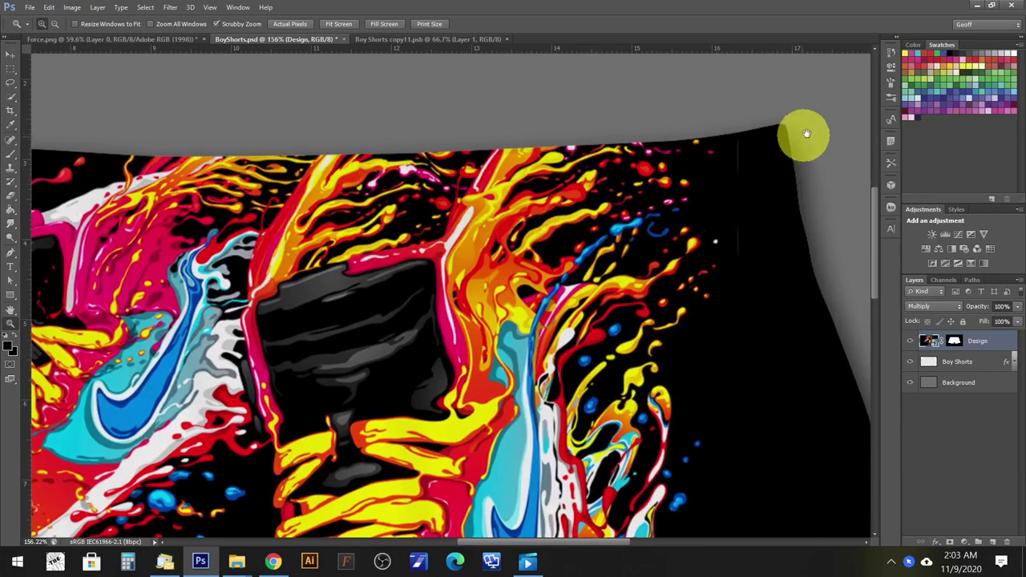
key(ctrl+0)
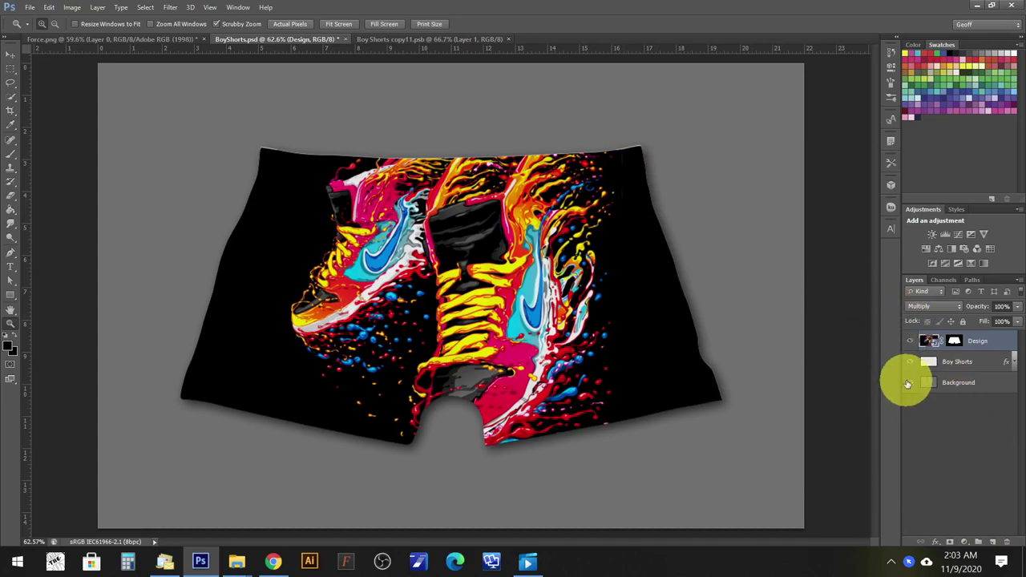
key(v)
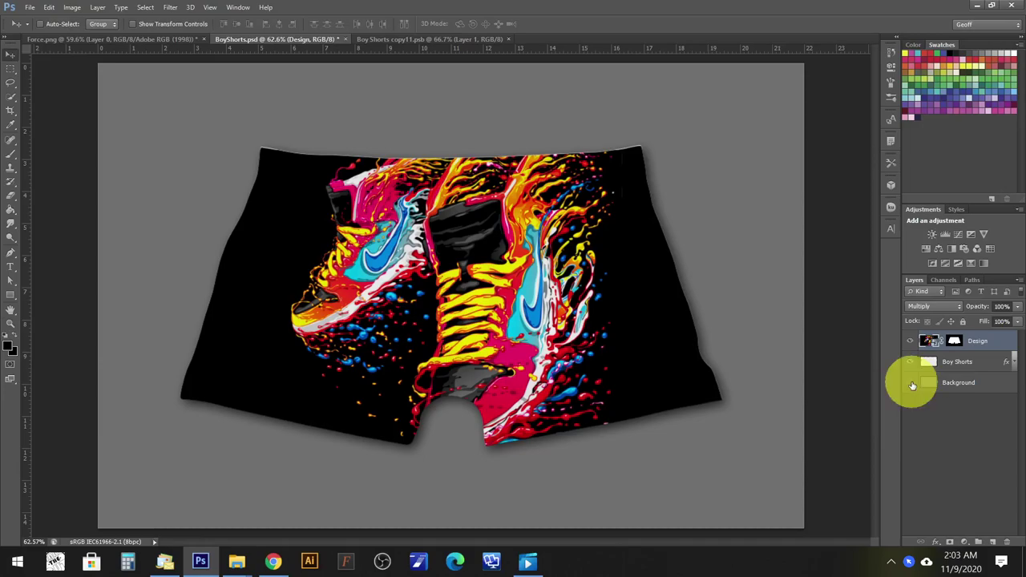
click(911, 383)
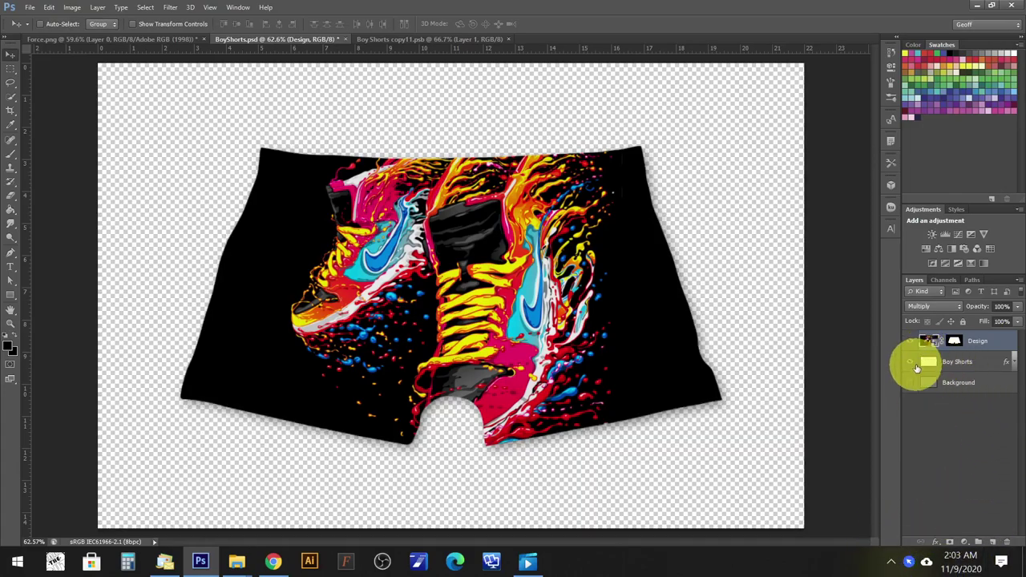
Save a PNG copy of the mockup as BoyShorts.png in the Undies folder.
click(29, 7)
click(60, 189)
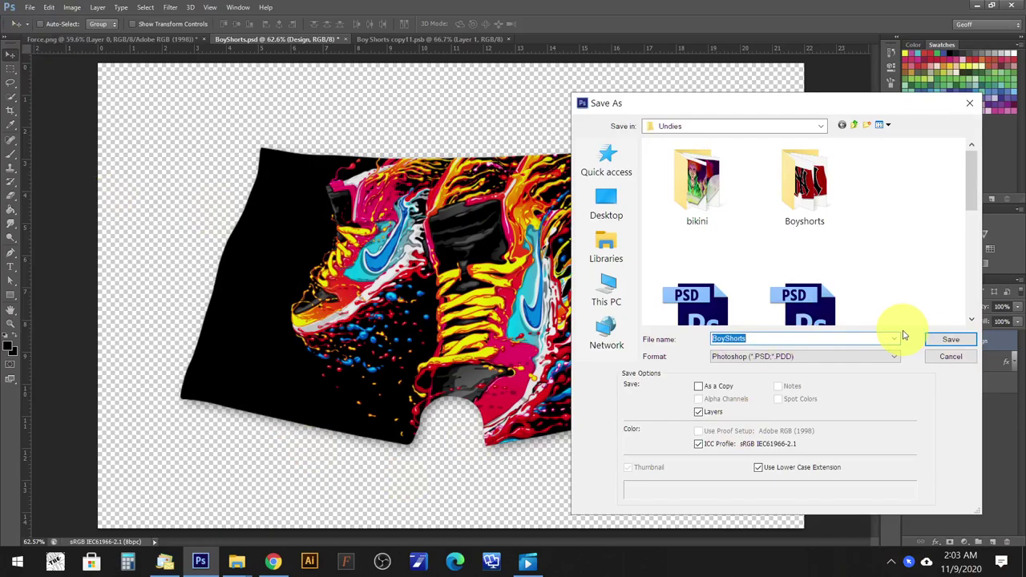
click(883, 365)
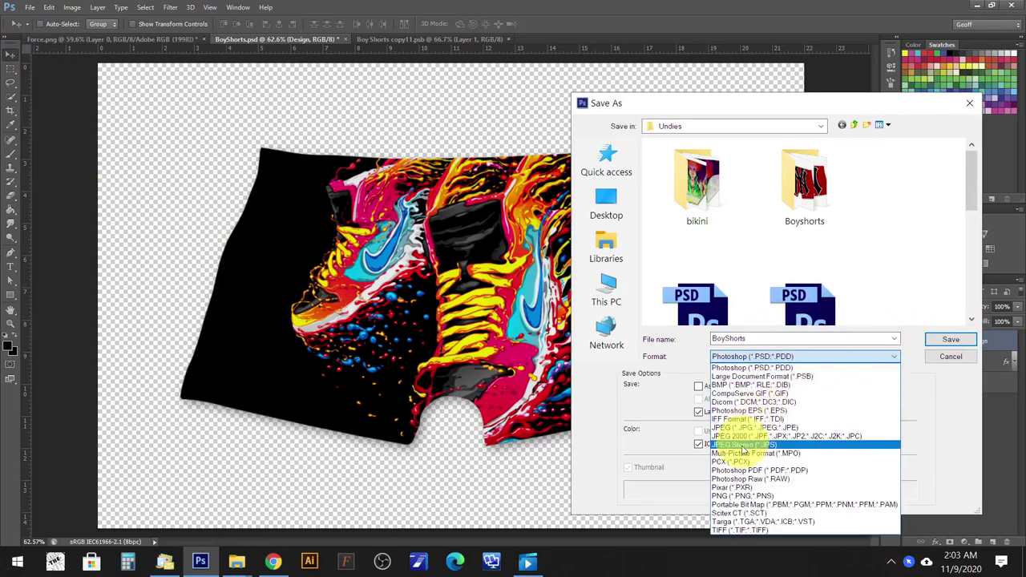
click(733, 499)
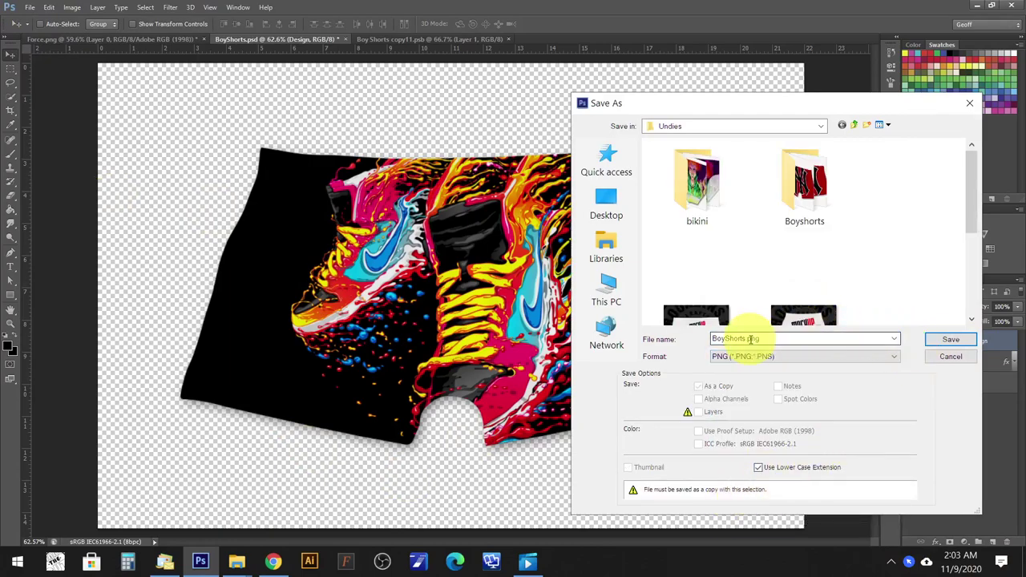
click(951, 339)
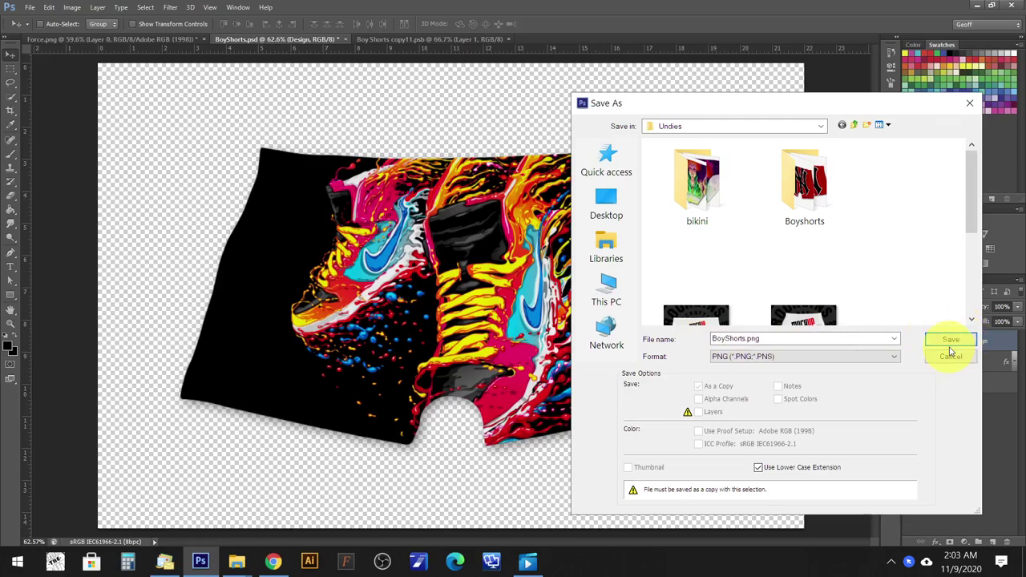
click(970, 104)
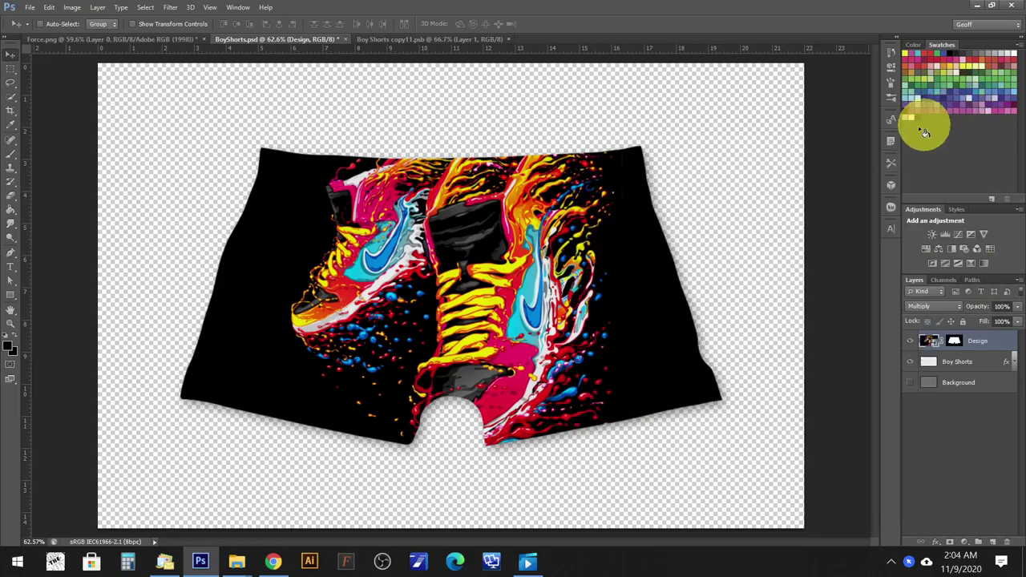
Open the Design smart object contents and delete the sneaker artwork layer.
double_click(928, 343)
click(516, 224)
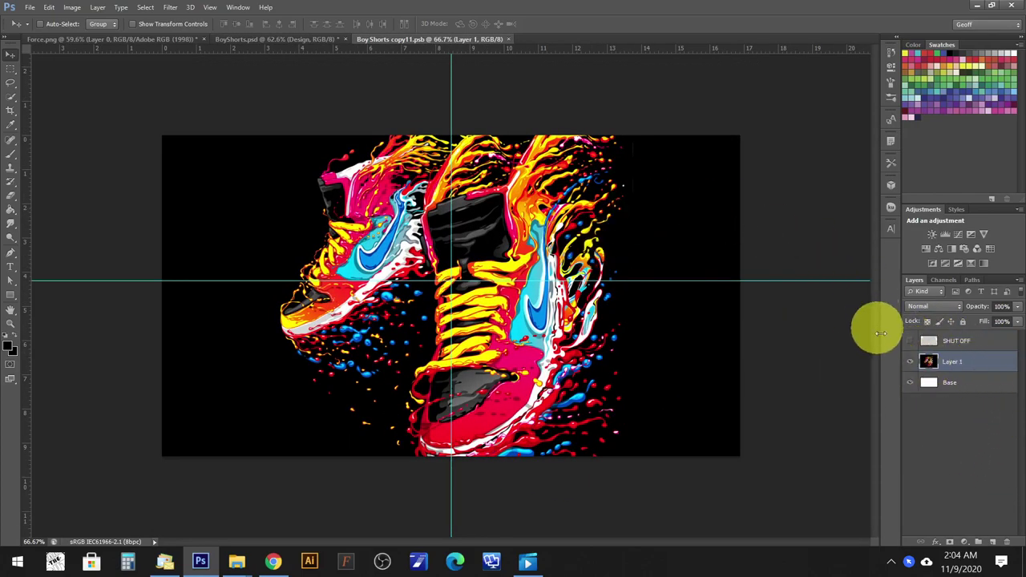
click(910, 363)
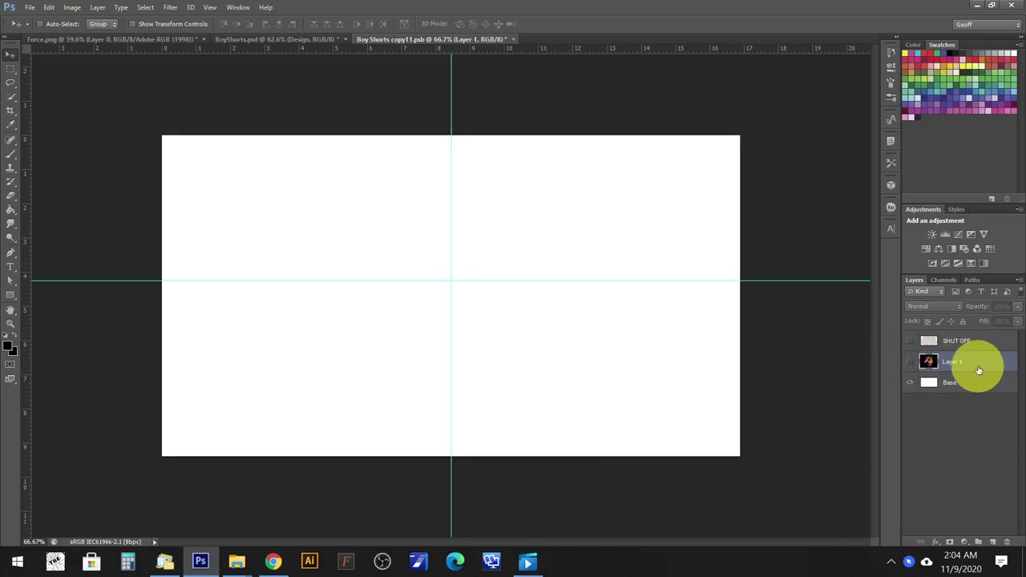
key(Delete)
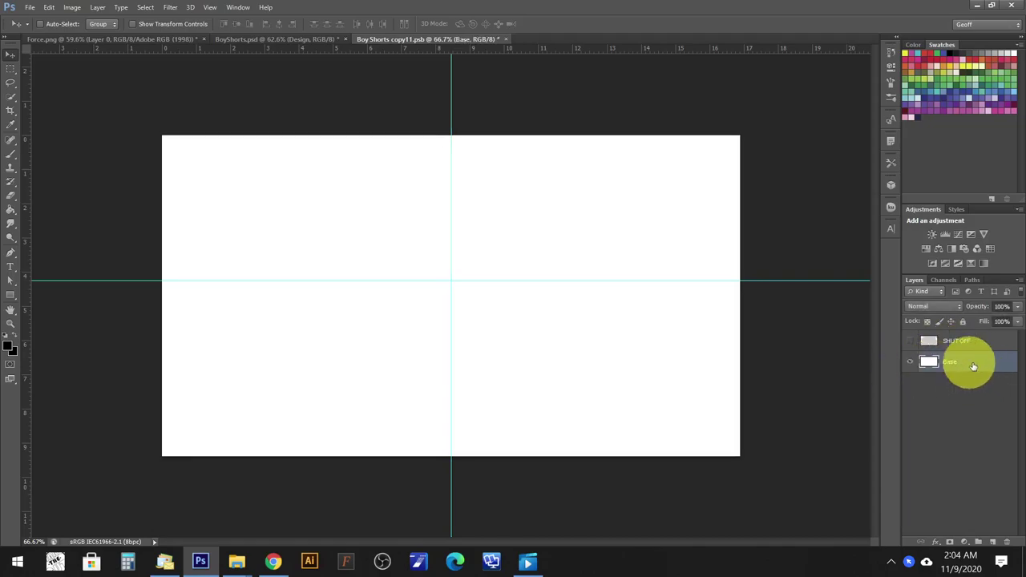
Fill the Base layer with black using the Paint Bucket, then return to BoyShorts.psd.
click(10, 347)
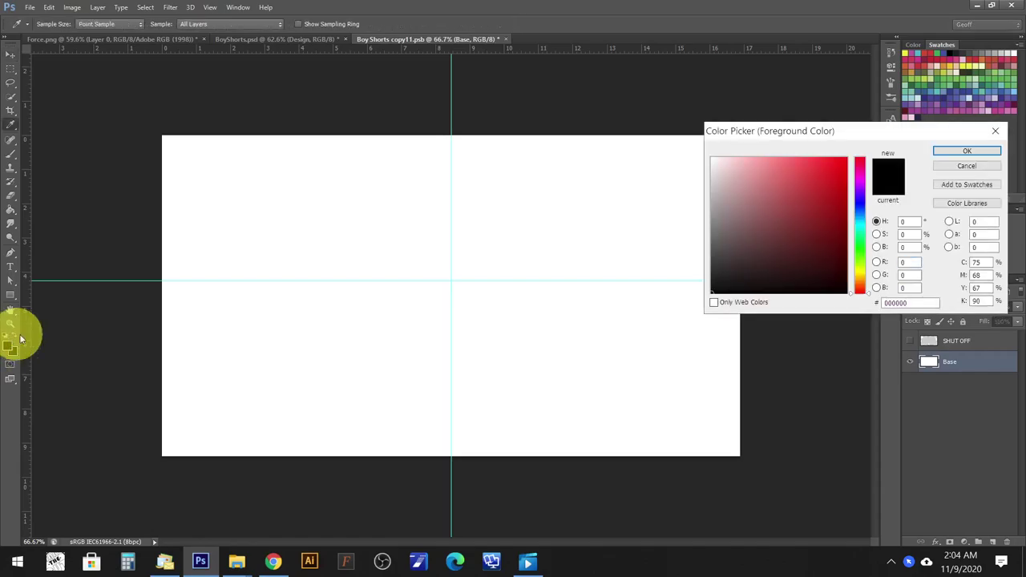
drag(792, 235, 870, 327)
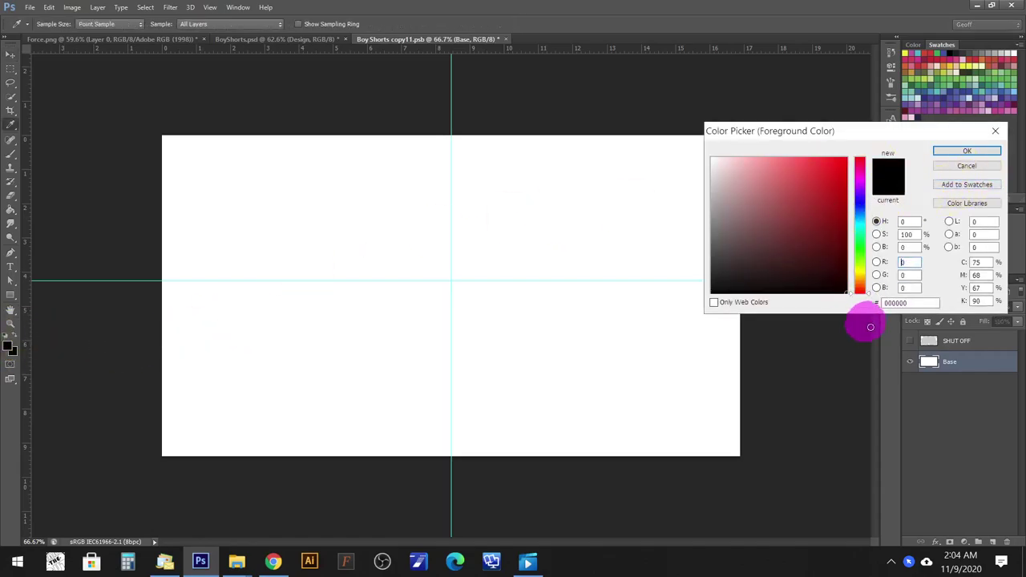
click(966, 152)
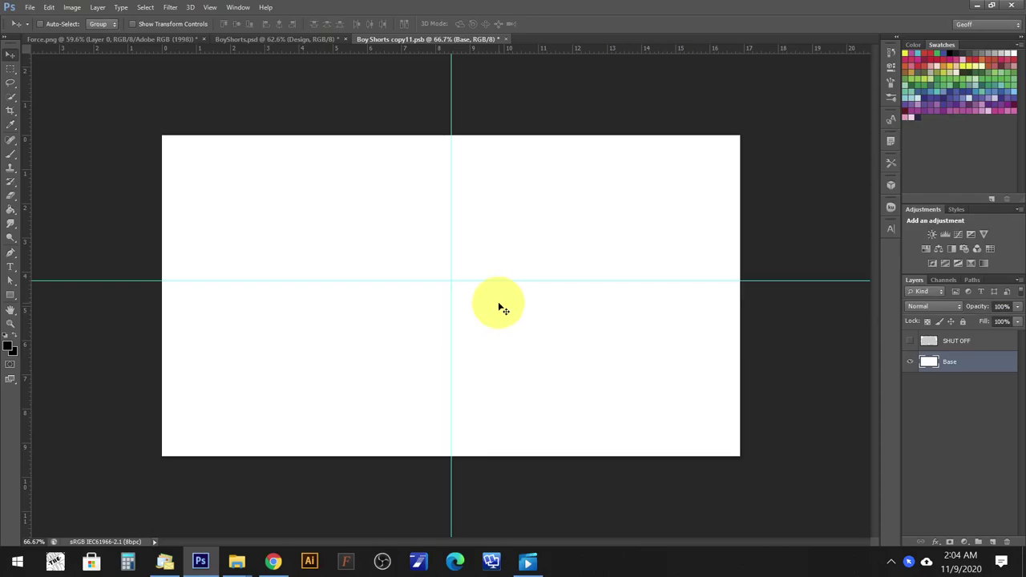
key(g)
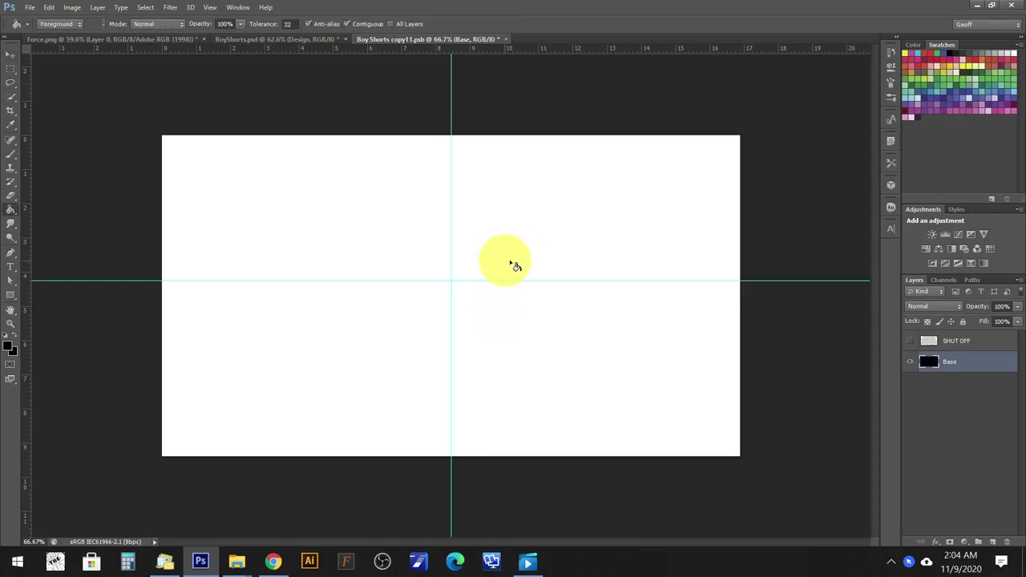
click(511, 263)
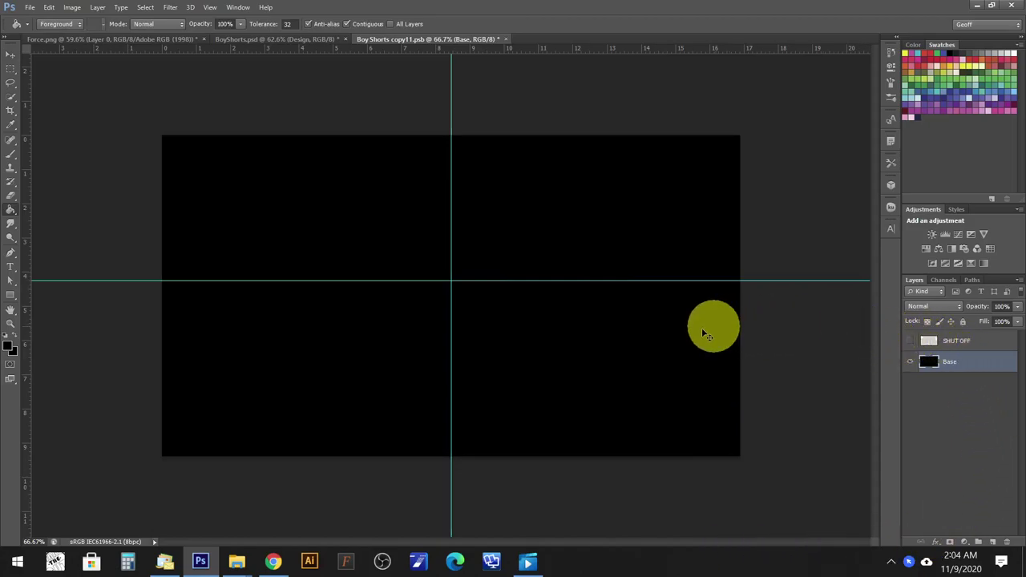
click(260, 39)
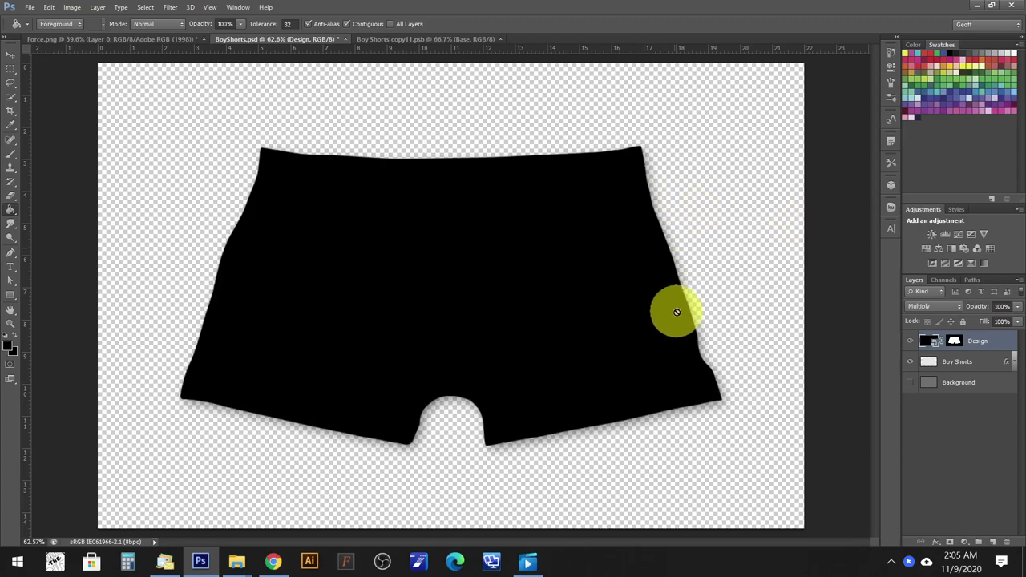
Refill the Design's Base layer with red #d02f2f and return to BoyShorts.psd.
double_click(928, 343)
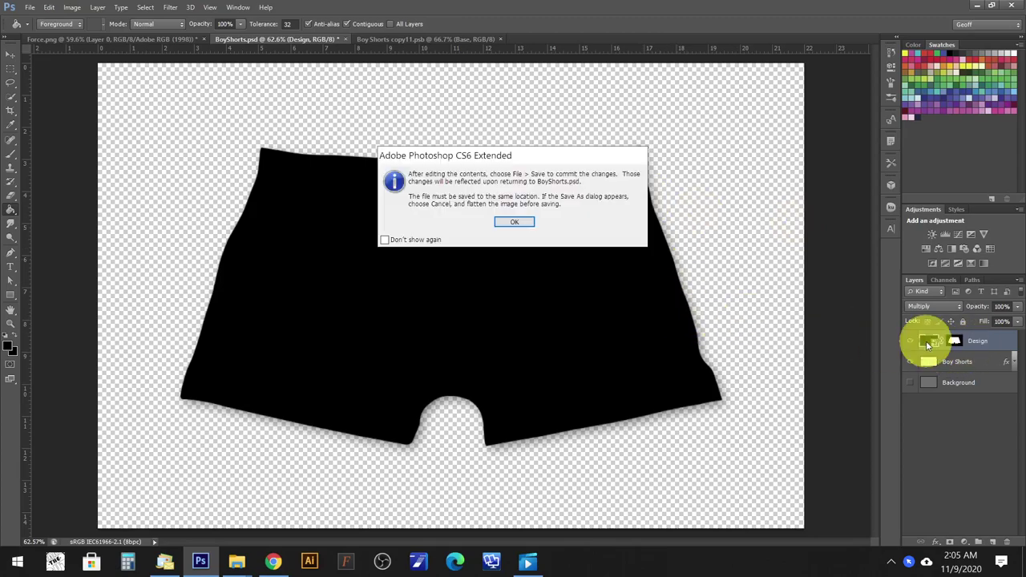
click(510, 223)
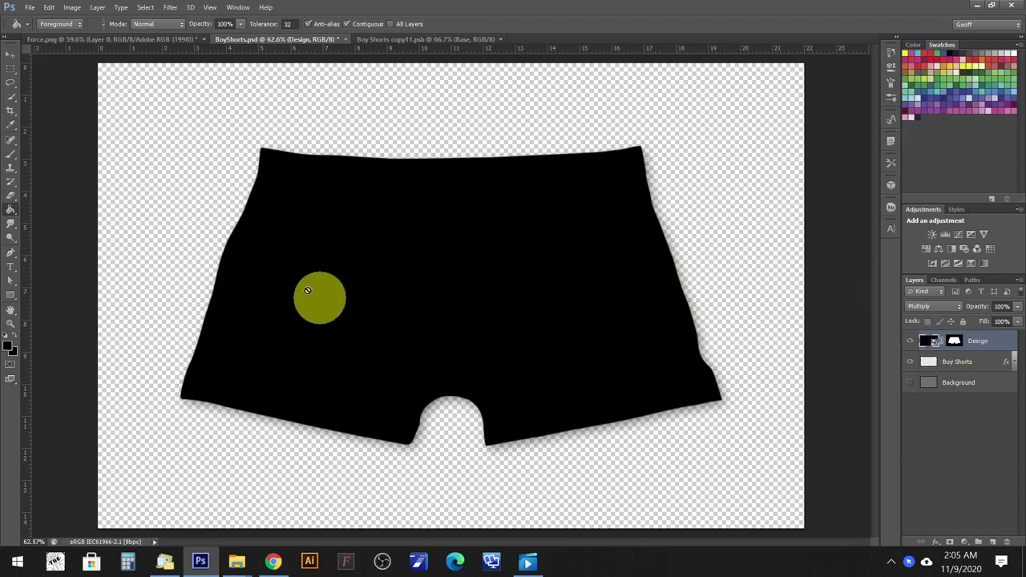
click(9, 346)
drag(778, 218, 809, 190)
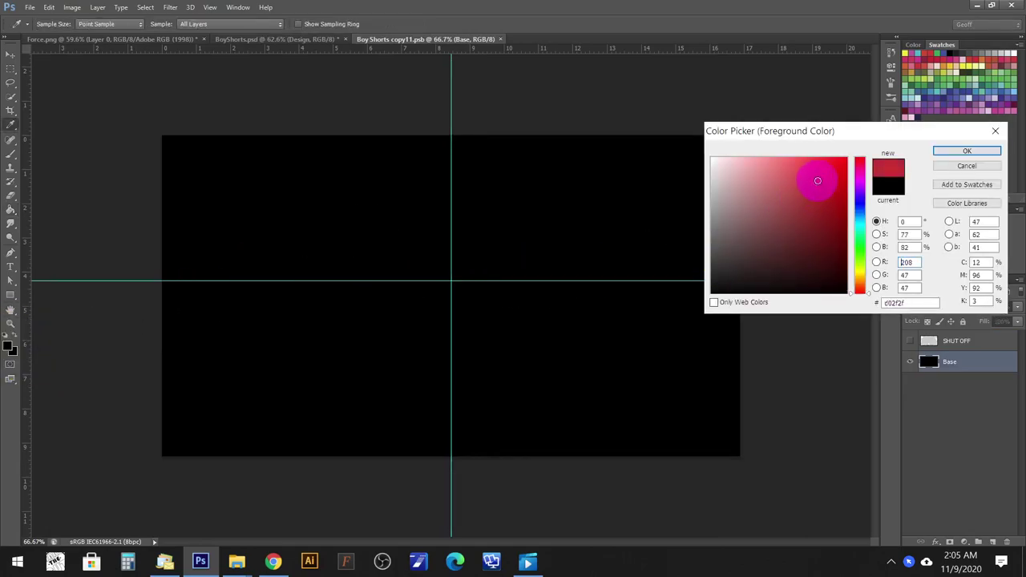
click(966, 152)
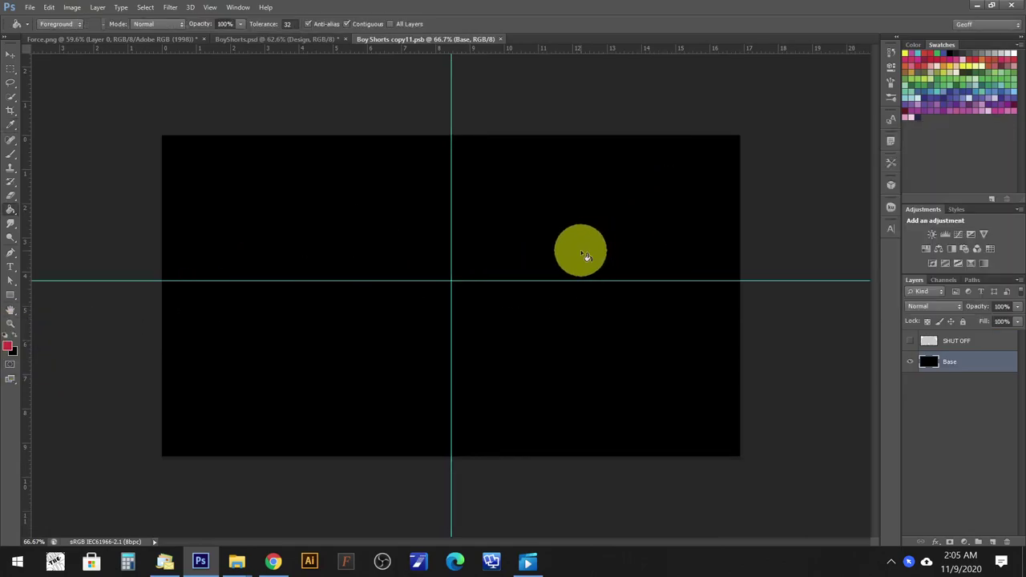
key(alt+BackSpace)
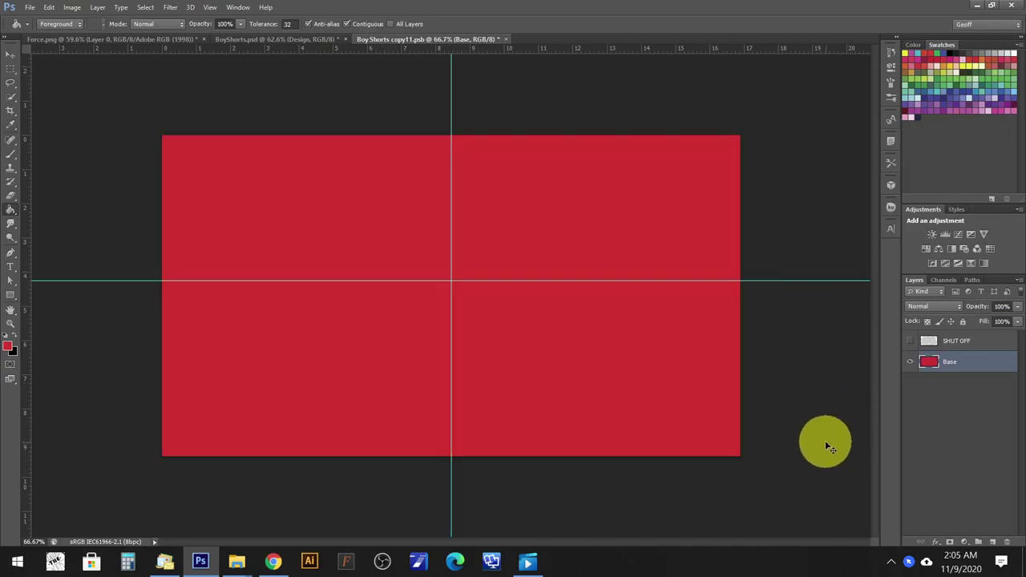
click(264, 39)
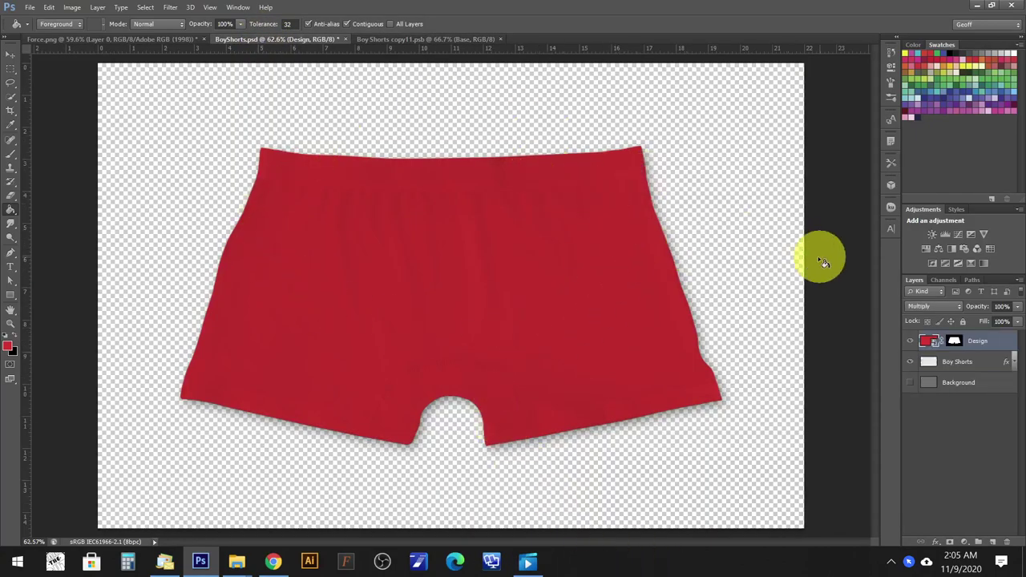
key(z)
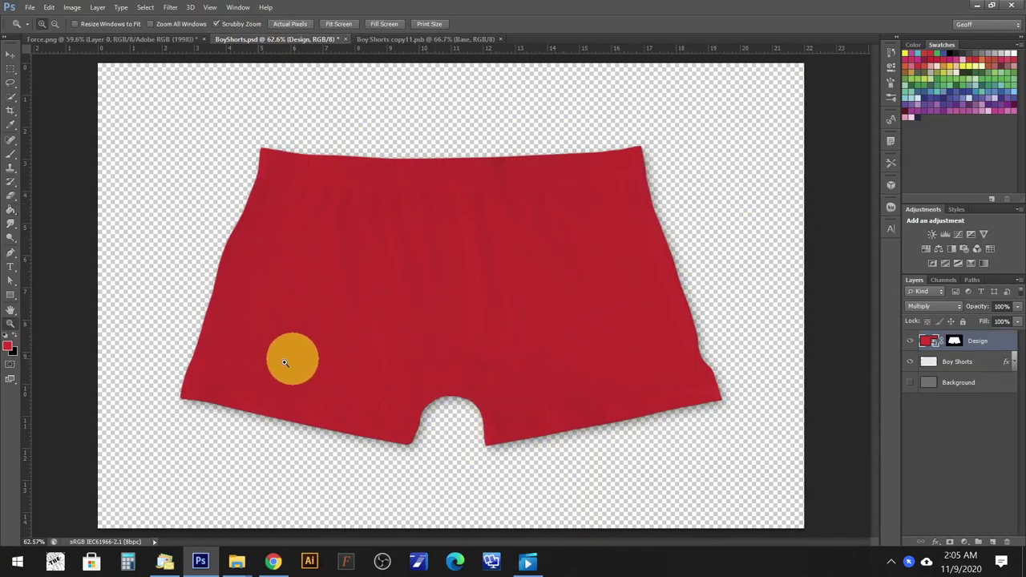
drag(284, 362, 314, 367)
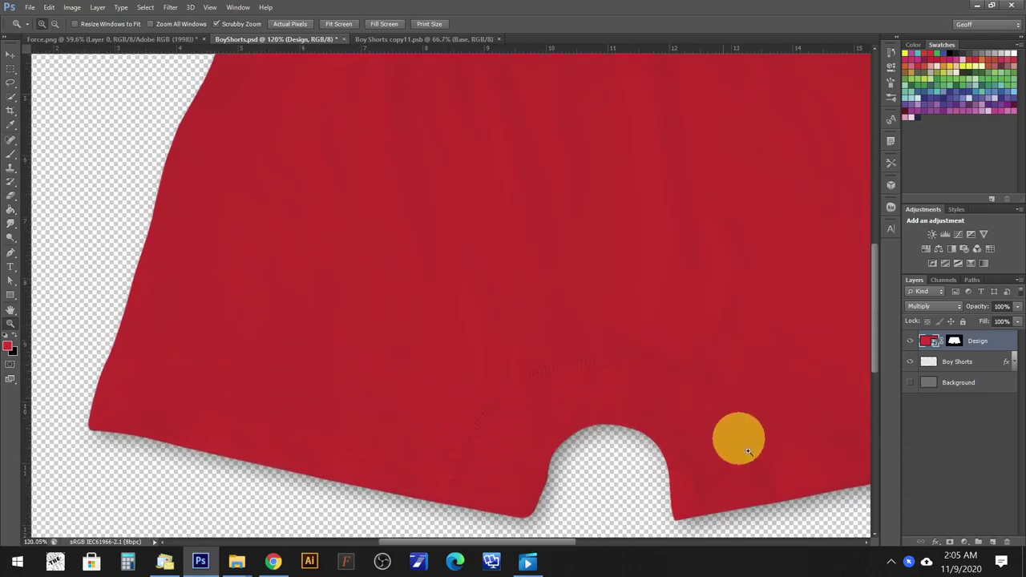
key(space)
drag(566, 107, 403, 207)
drag(820, 263, 577, 172)
drag(449, 401, 485, 321)
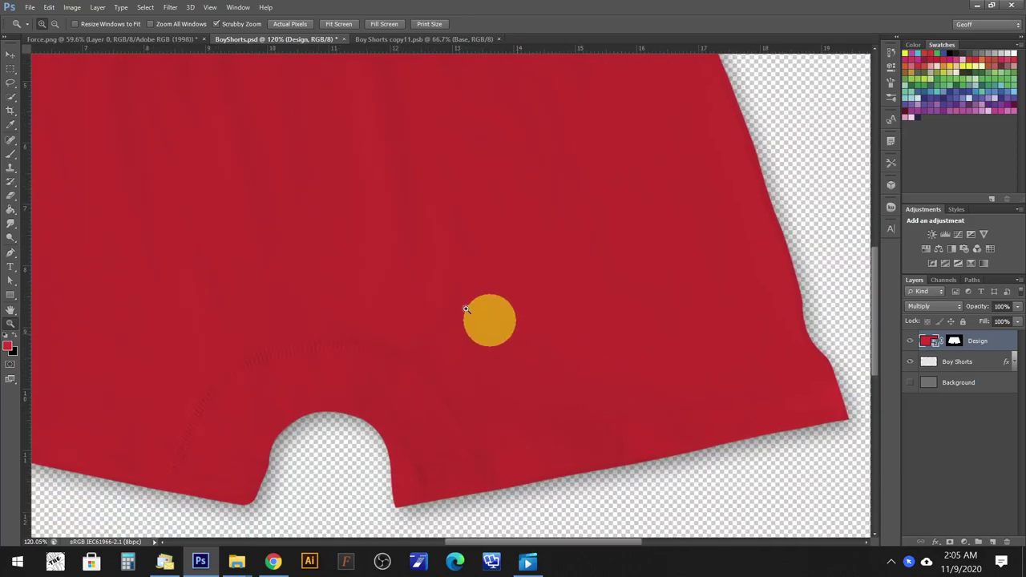
drag(353, 287, 476, 293)
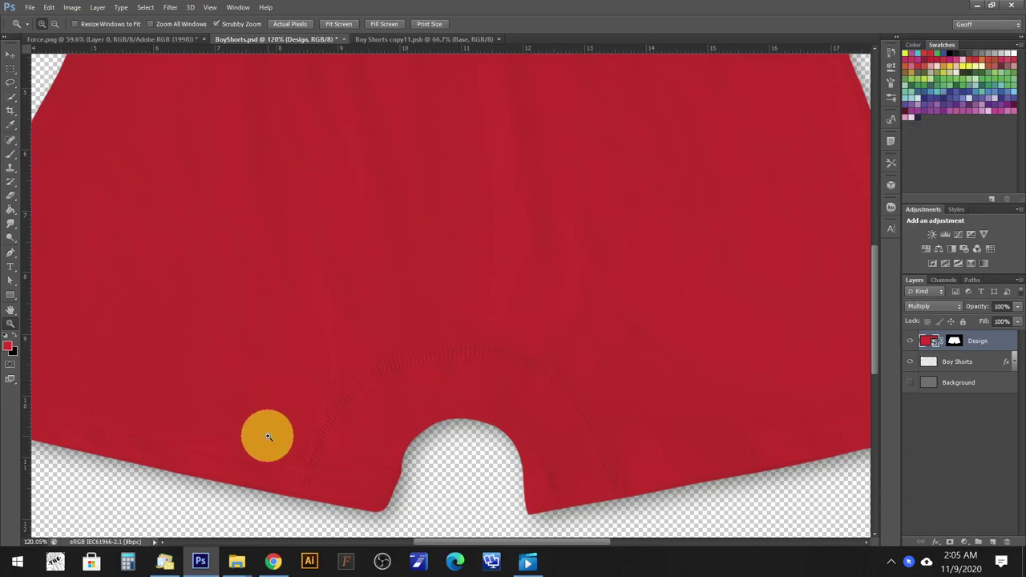
key(ctrl+0)
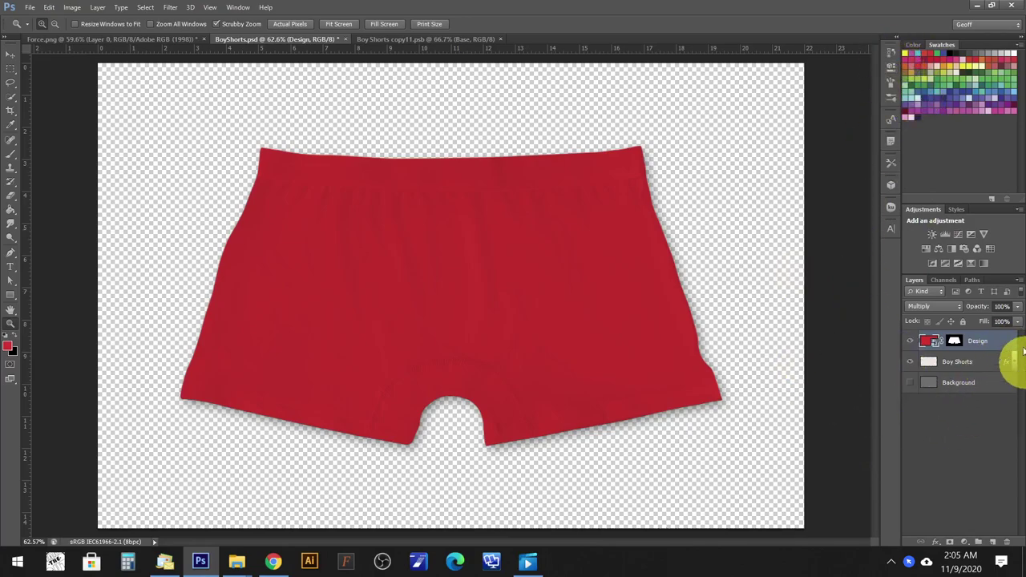
Revert BoyShorts.psd to its opening snapshot from the History panel.
click(895, 53)
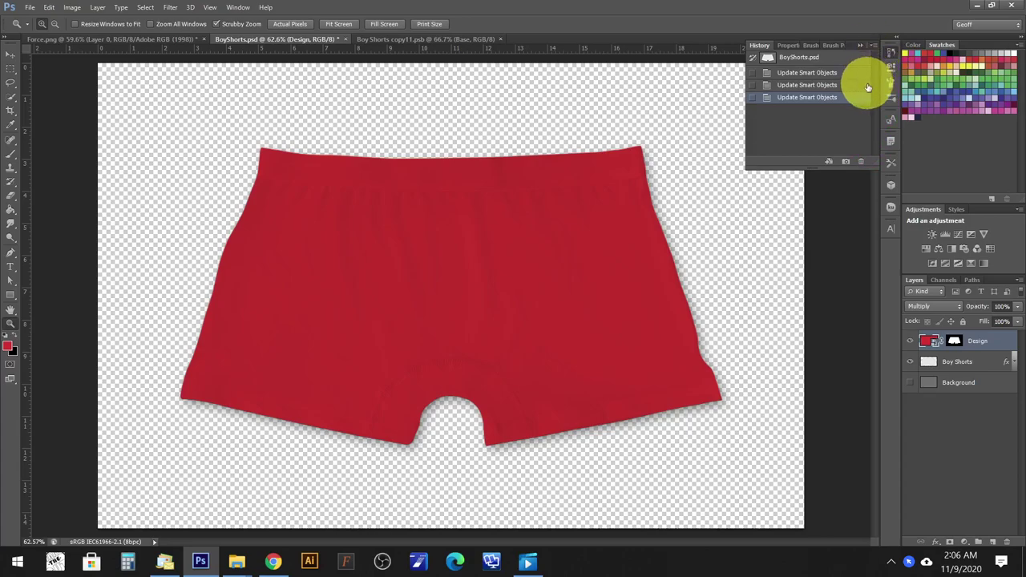
double_click(813, 57)
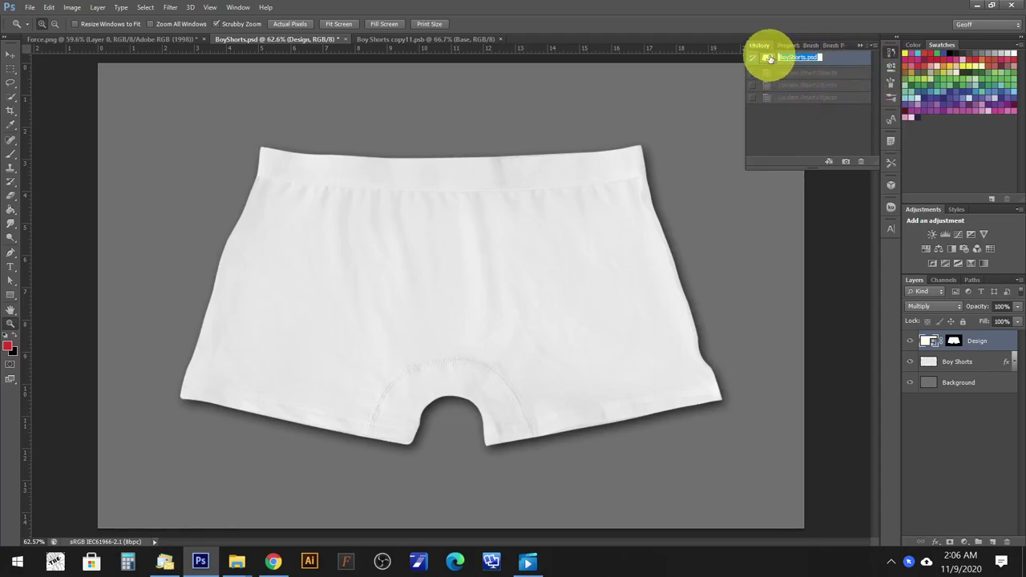